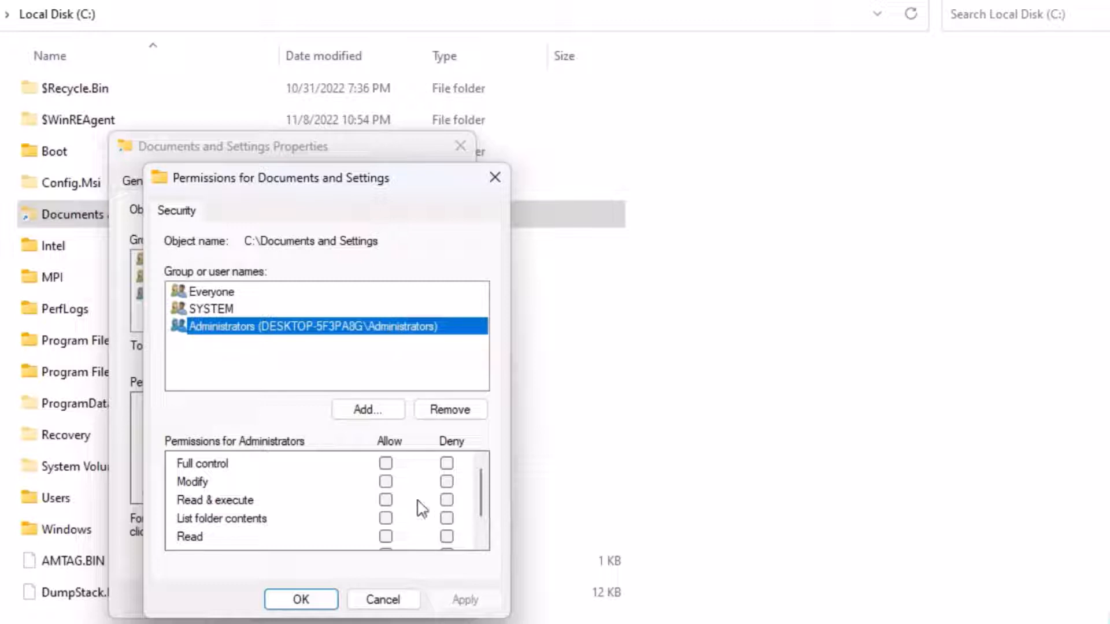
Allow Administrators Full control over the Documents and Settings folder, apply the permissions and dismiss the error dialogs
{"action": "left_click", "coordinate": [387, 464]}
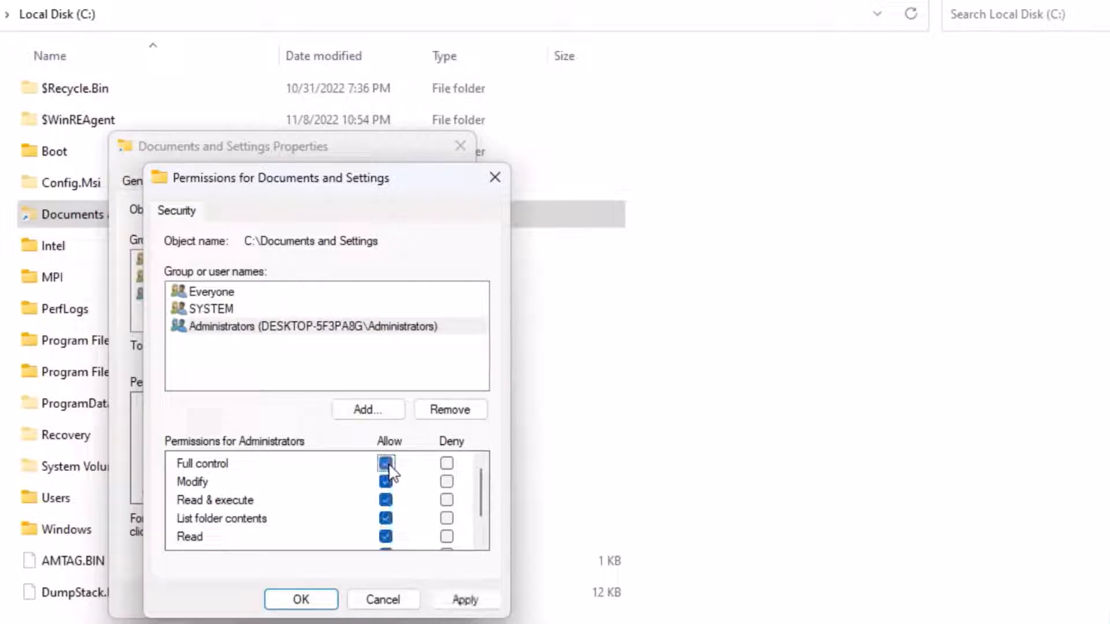
{"action": "left_click", "coordinate": [476, 599]}
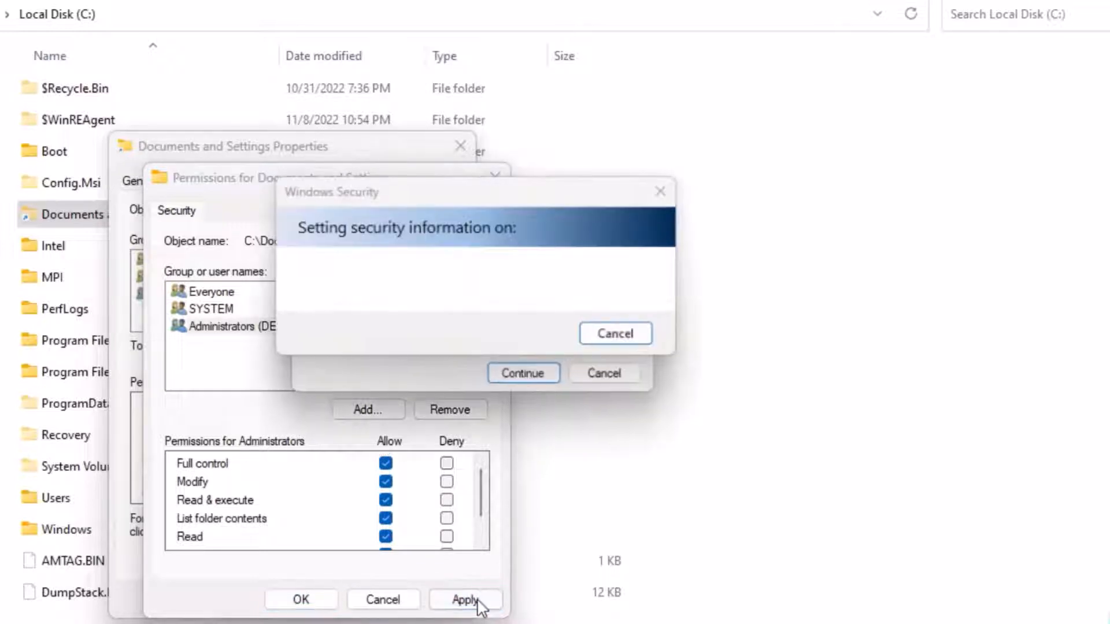
{"action": "left_click", "coordinate": [523, 374]}
{"action": "left_click", "coordinate": [626, 363]}
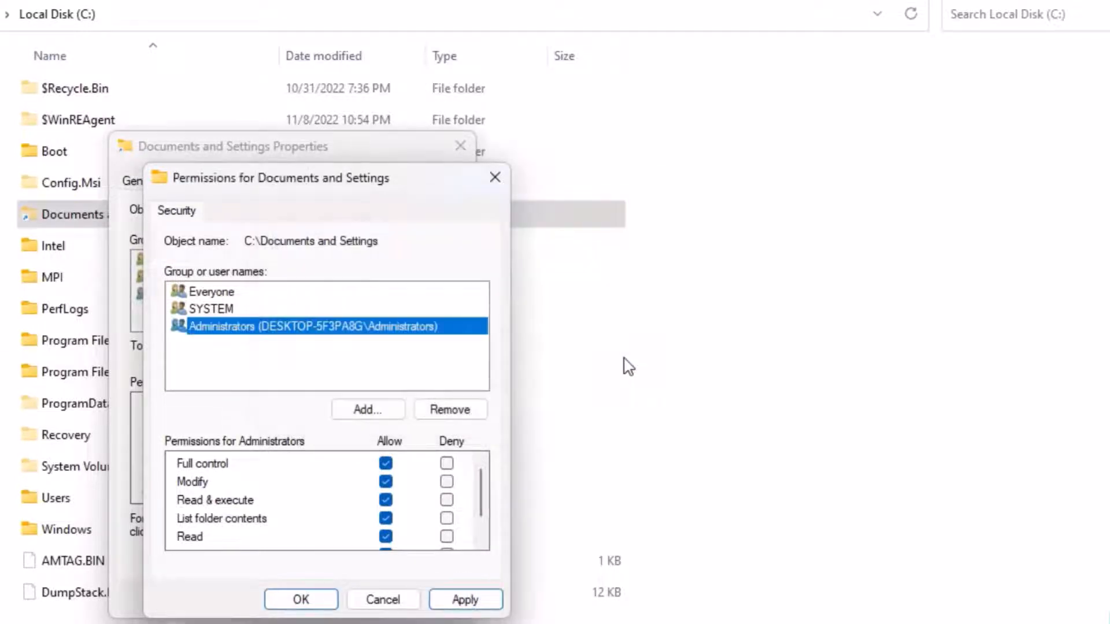
{"action": "left_click", "coordinate": [302, 600]}
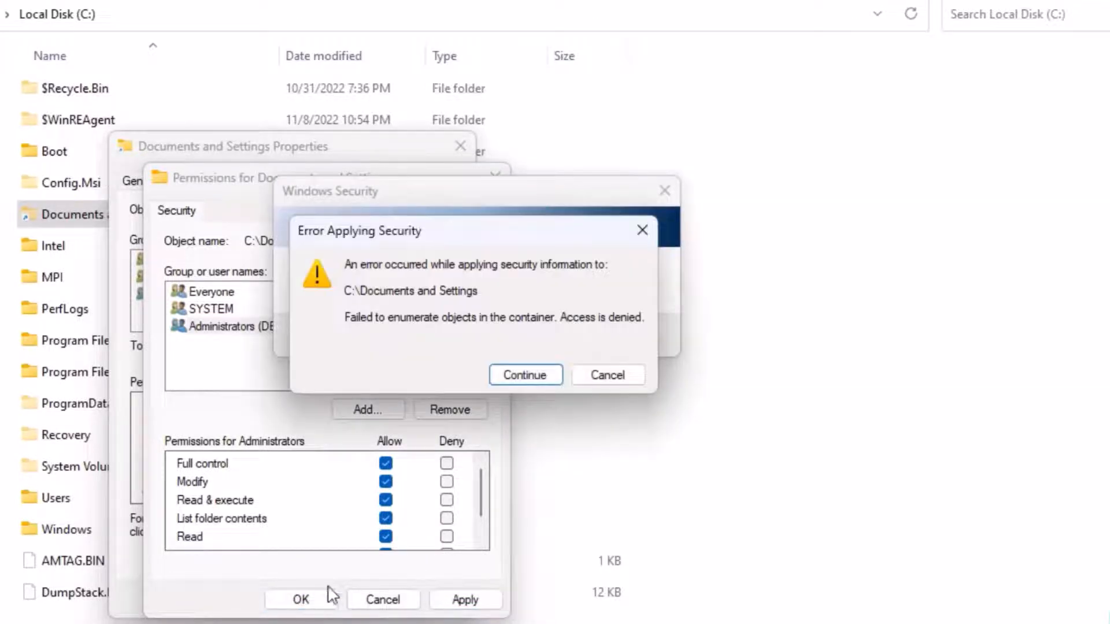
{"action": "left_click", "coordinate": [515, 375]}
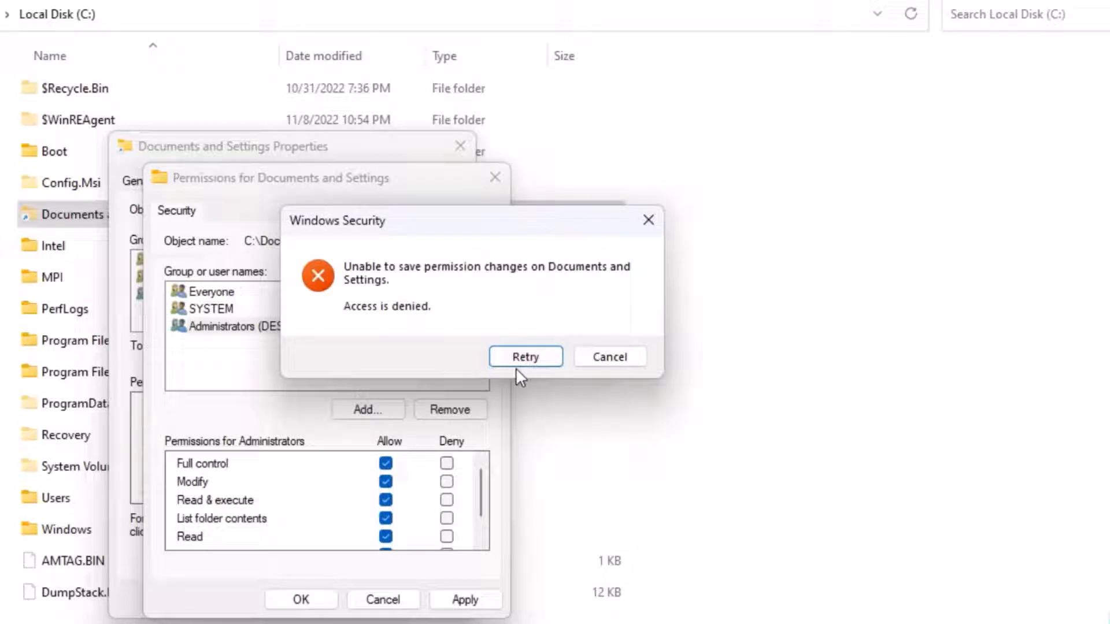
{"action": "left_click", "coordinate": [649, 221]}
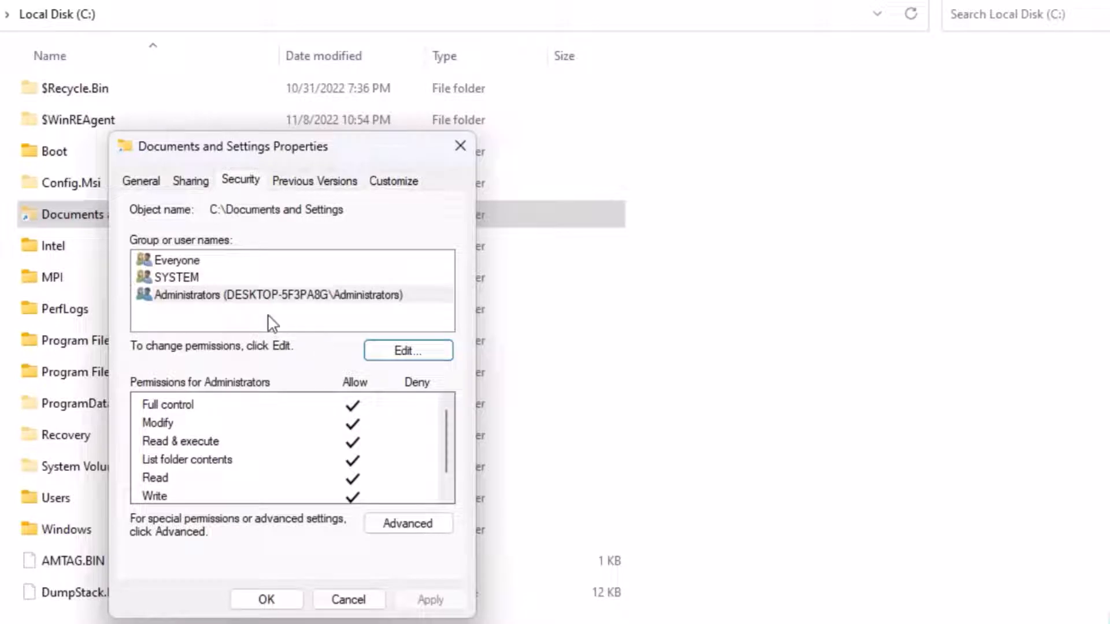
In the folder's advanced security settings, enable replacing all child object permission entries with inheritable ones and try to apply it
{"action": "left_click", "coordinate": [411, 528]}
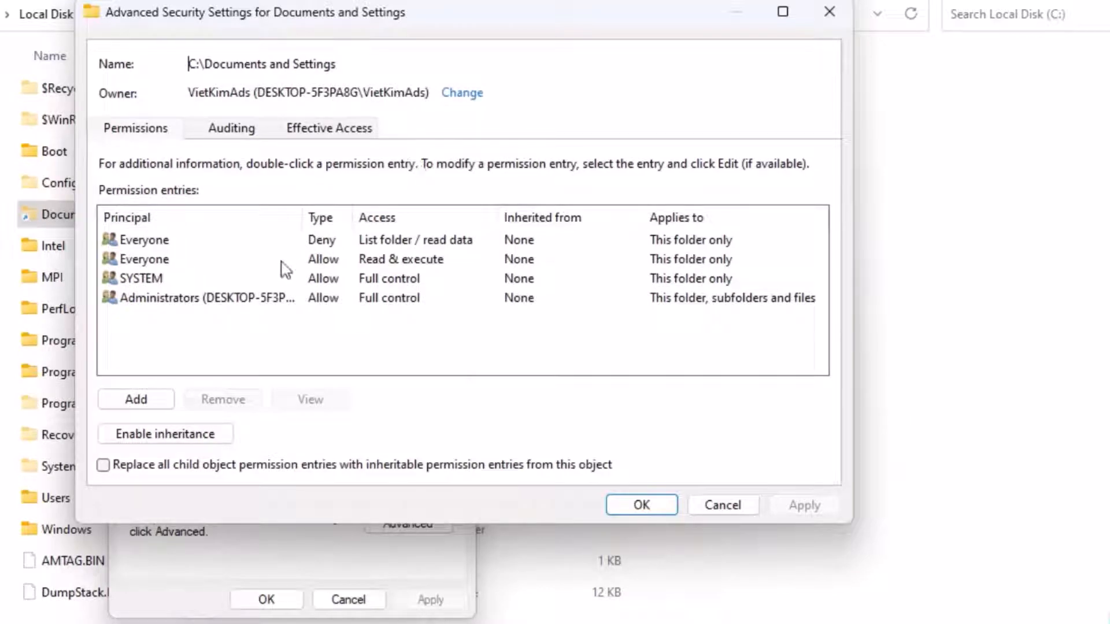
{"action": "left_click", "coordinate": [234, 465]}
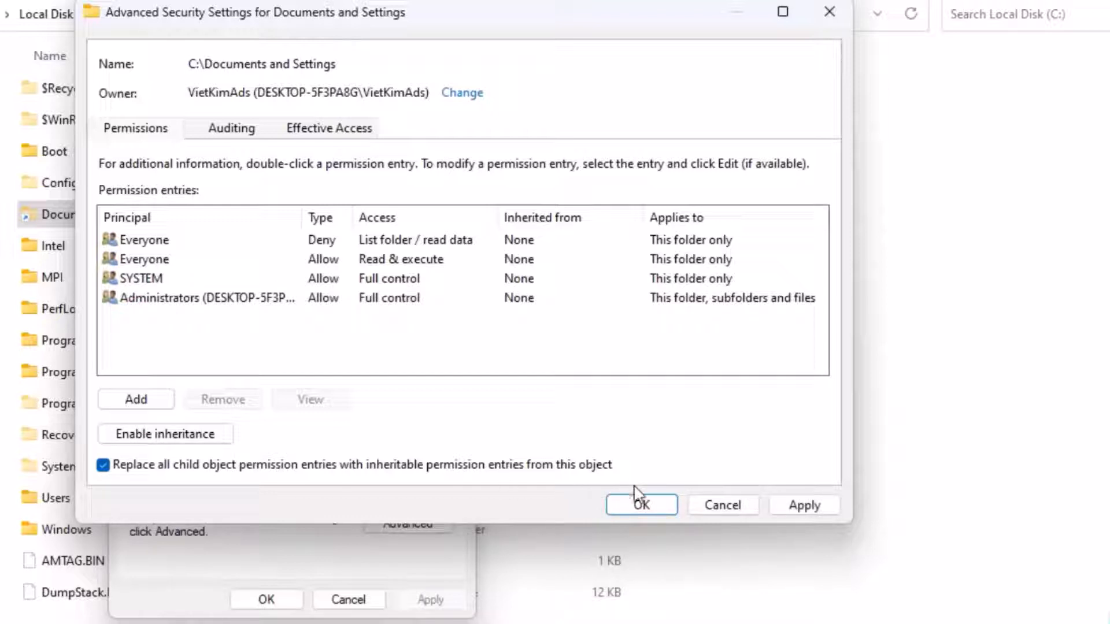
{"action": "left_click", "coordinate": [803, 507]}
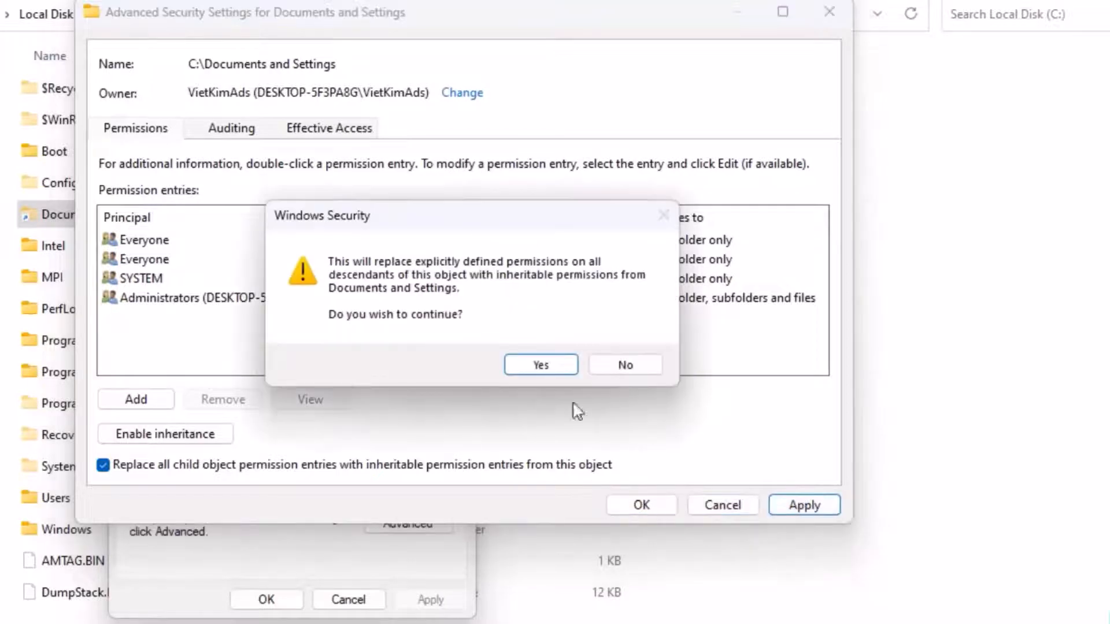
{"action": "left_click", "coordinate": [543, 366]}
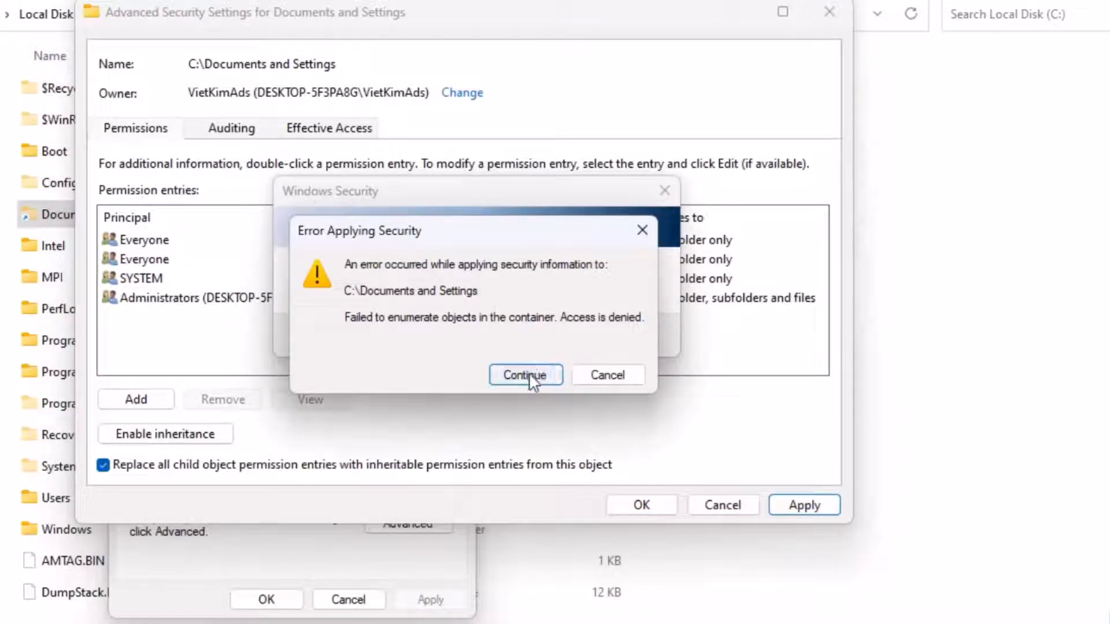
{"action": "left_click", "coordinate": [527, 375]}
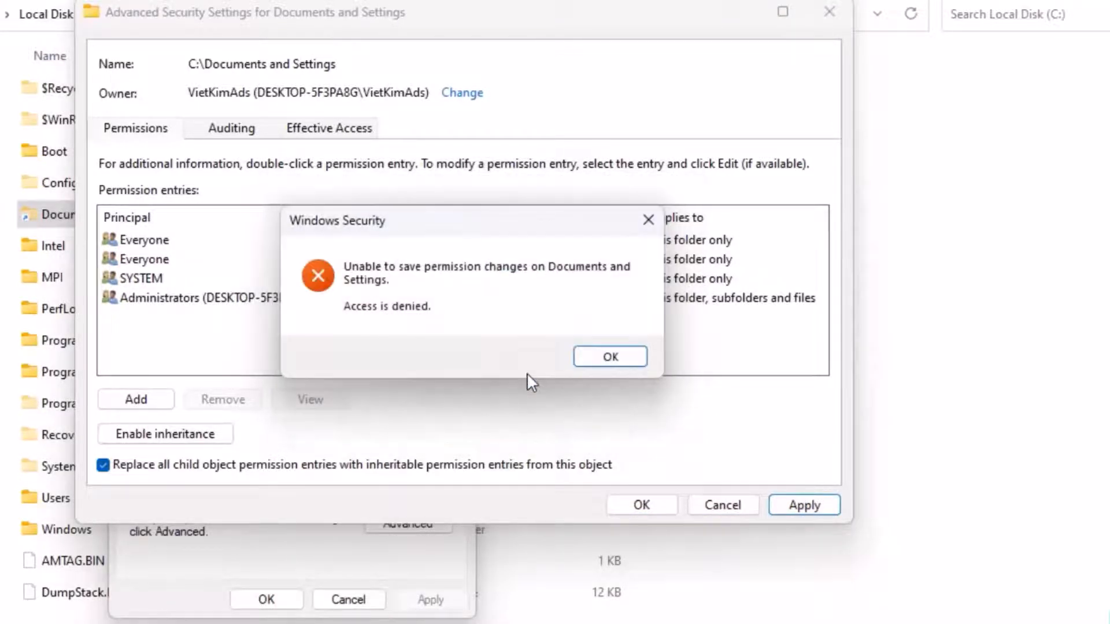
{"action": "left_click", "coordinate": [607, 364]}
{"action": "left_click", "coordinate": [643, 504]}
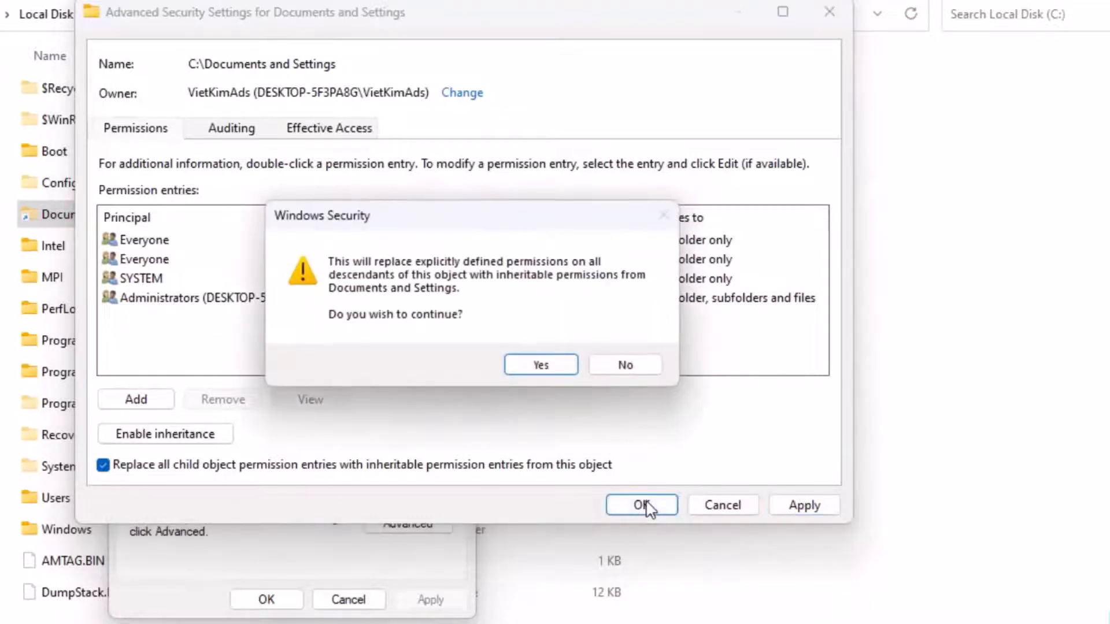
{"action": "left_click", "coordinate": [548, 368]}
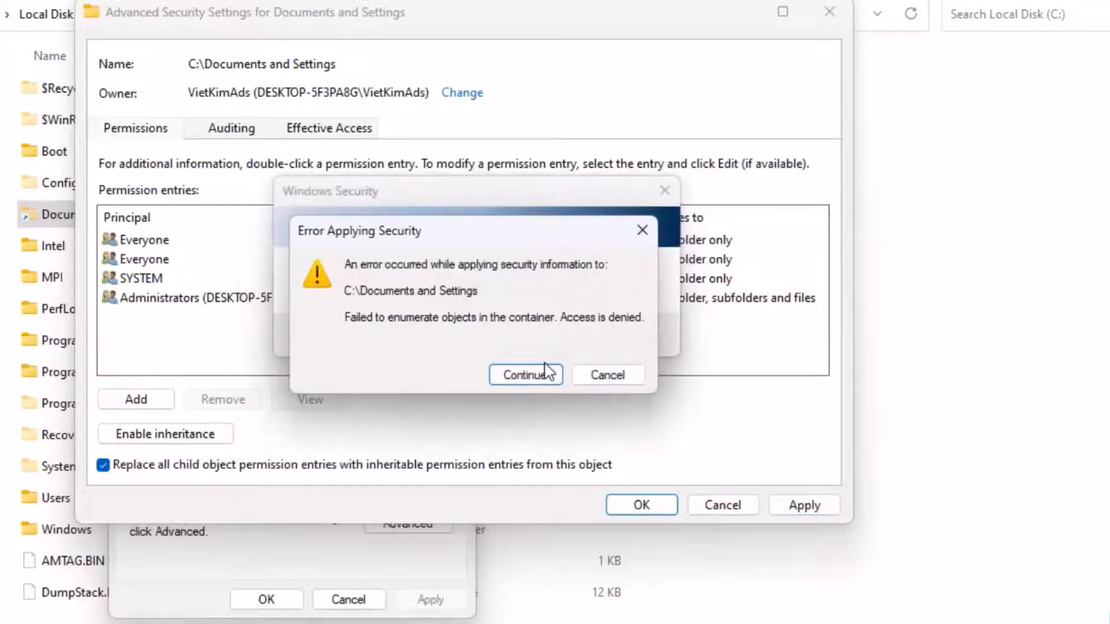
{"action": "left_click", "coordinate": [539, 377]}
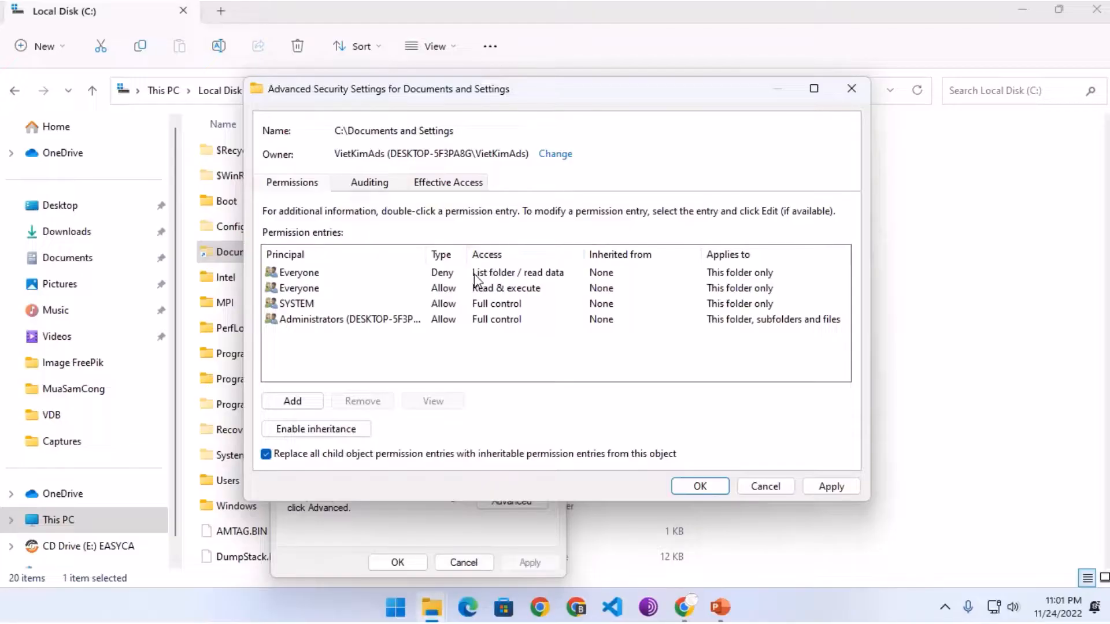
Change the Everyone entry that denies List folder / read data to type Allow with Full control
{"action": "left_click", "coordinate": [474, 273]}
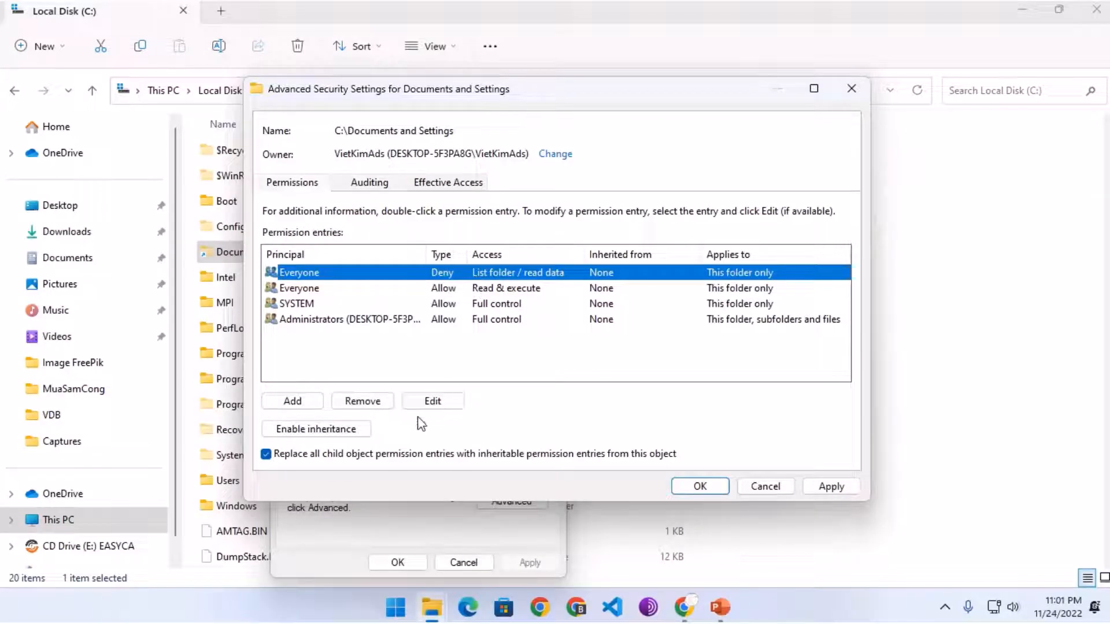
{"action": "left_click", "coordinate": [429, 403]}
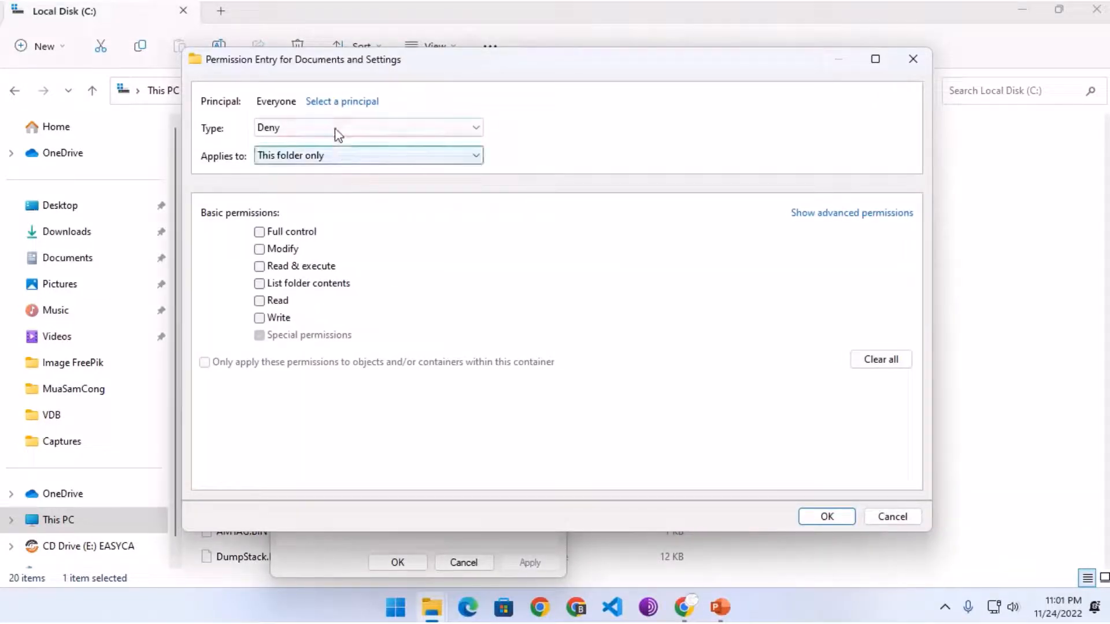
{"action": "left_click", "coordinate": [339, 128]}
{"action": "left_click", "coordinate": [324, 145]}
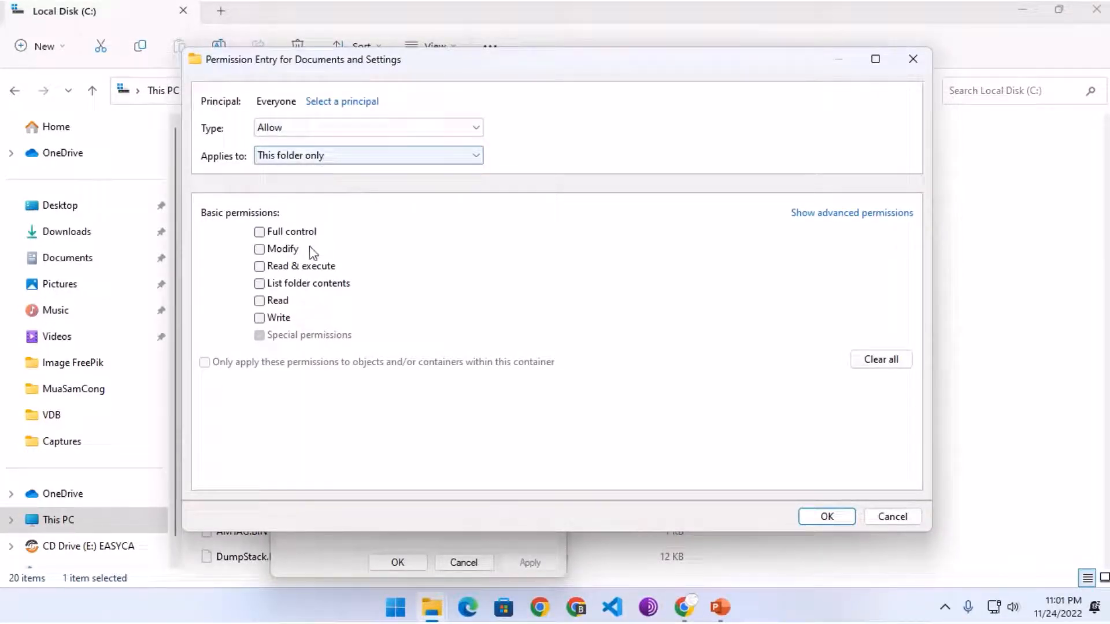
{"action": "left_click", "coordinate": [299, 233]}
Extend the Everyone entry to this folder, subfolders and files, limit it to objects within this container, and apply the replacement of child permissions
{"action": "left_click", "coordinate": [338, 155]}
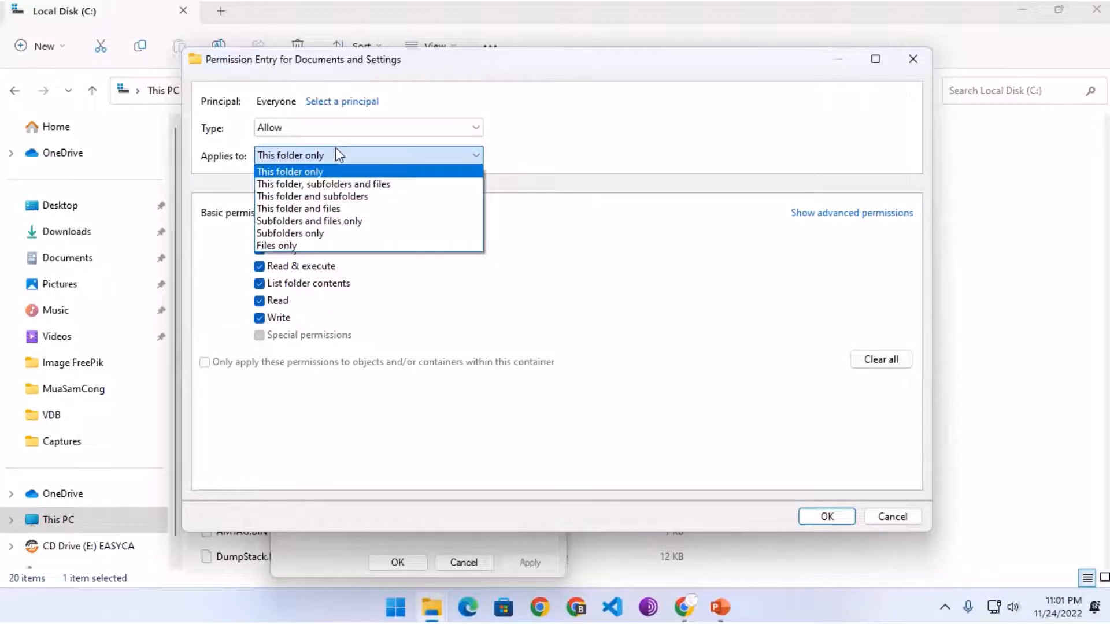
{"action": "left_click", "coordinate": [322, 185]}
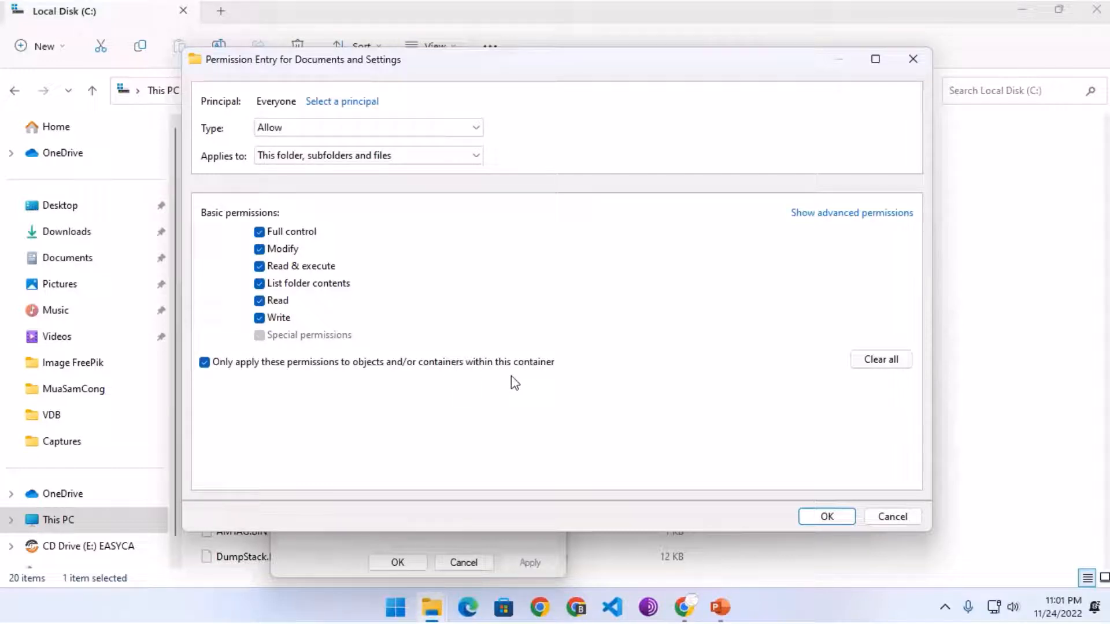
{"action": "left_click", "coordinate": [825, 517]}
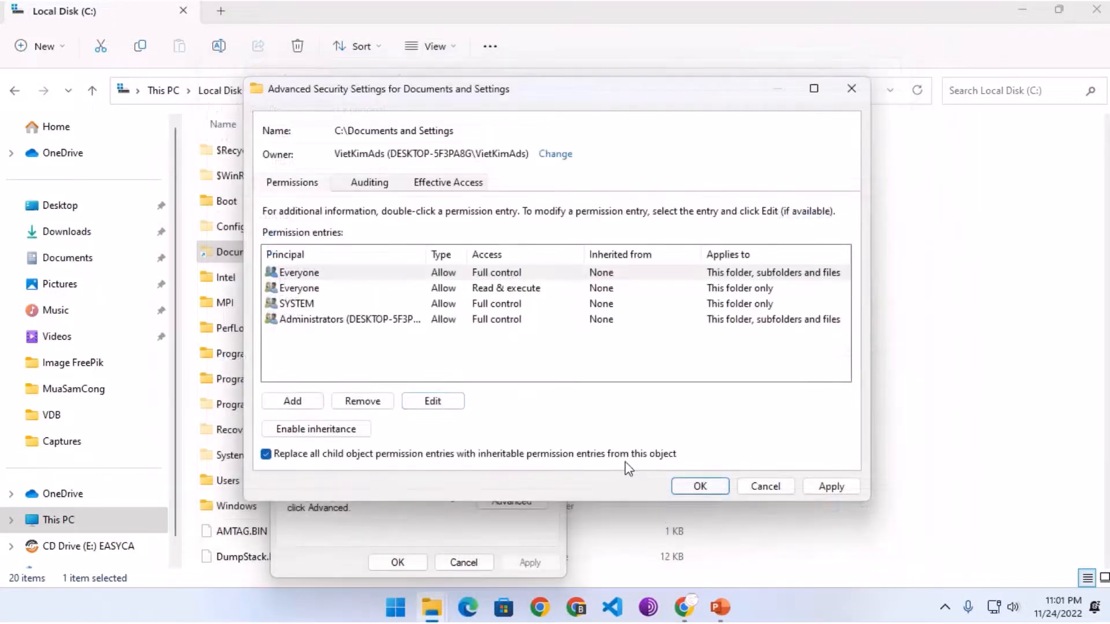
{"action": "left_click", "coordinate": [823, 486]}
{"action": "left_click", "coordinate": [619, 372]}
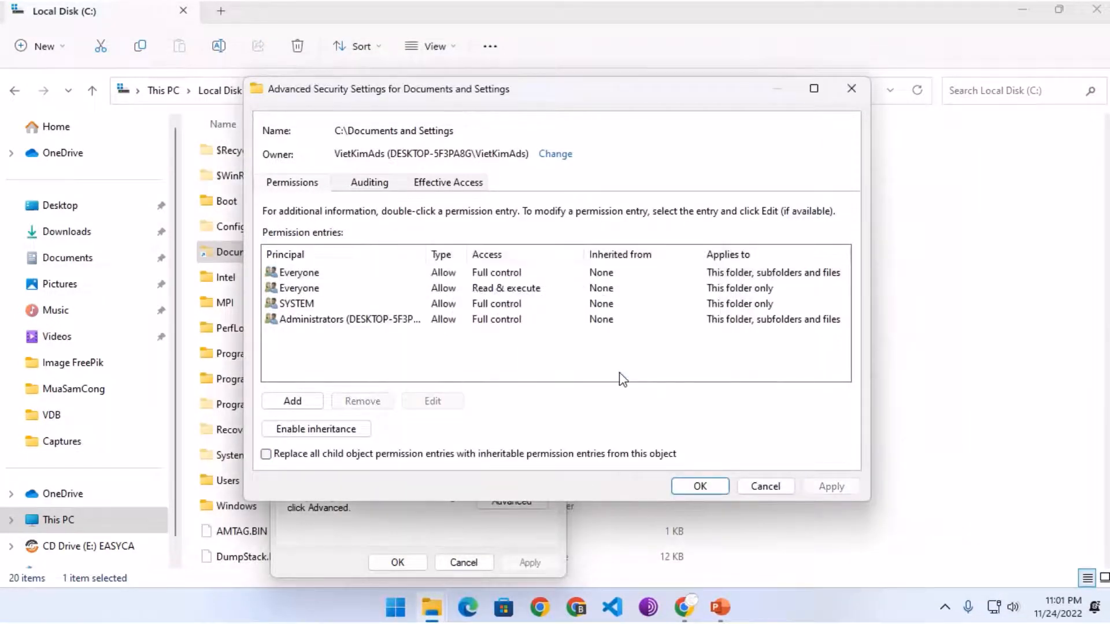
Remove the Everyone entry with Read & execute access, apply the change and close the folder's security and properties dialogs
{"action": "left_click", "coordinate": [517, 292]}
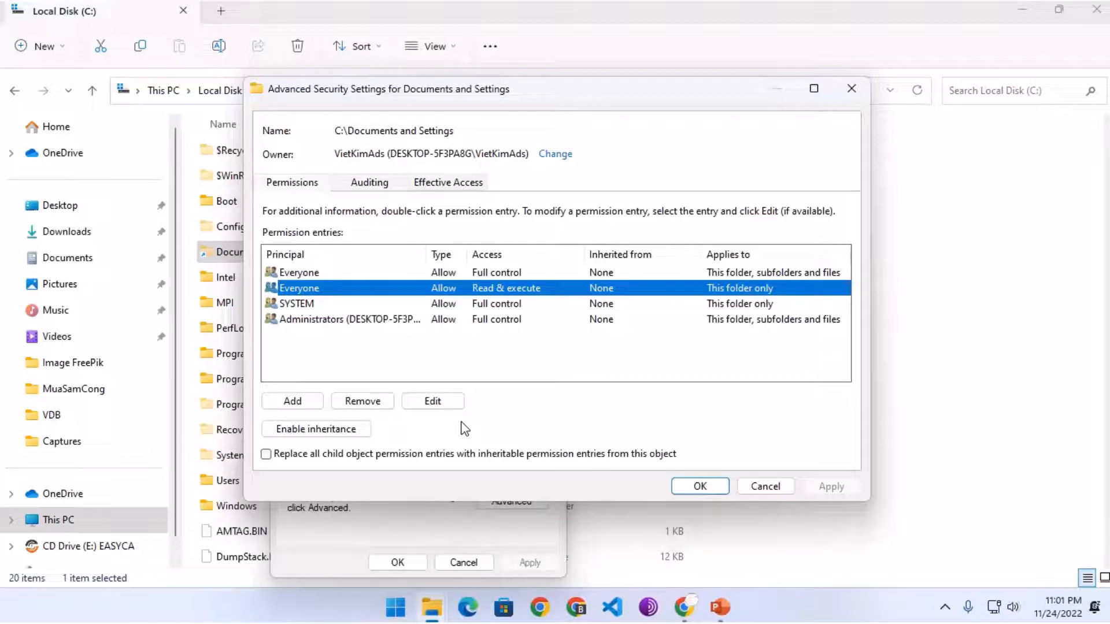
{"action": "left_click", "coordinate": [367, 403]}
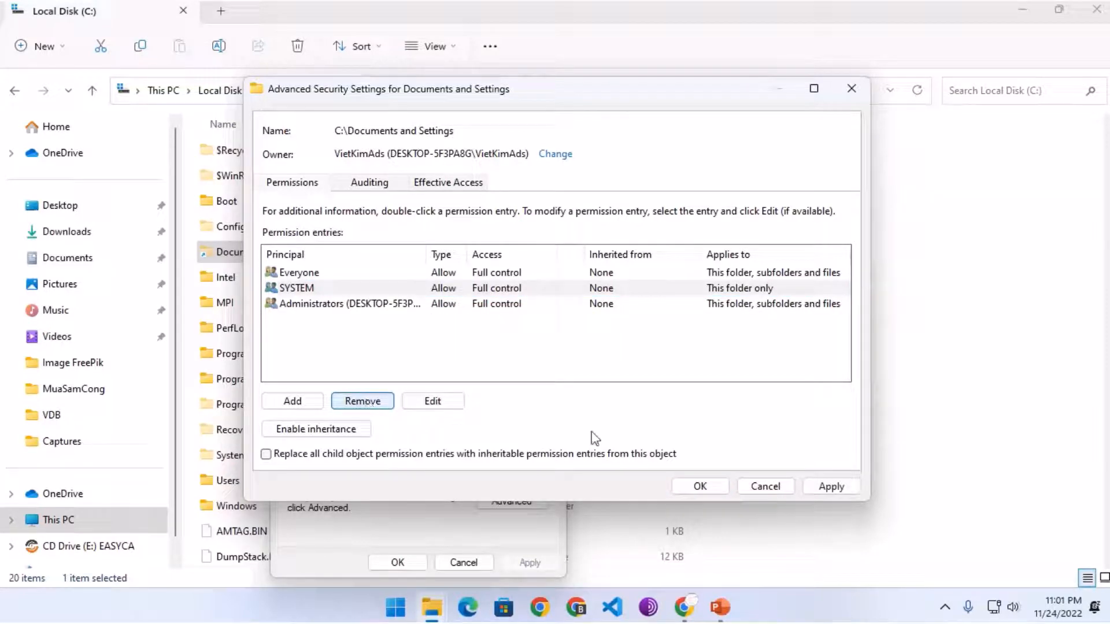
{"action": "left_click", "coordinate": [832, 487]}
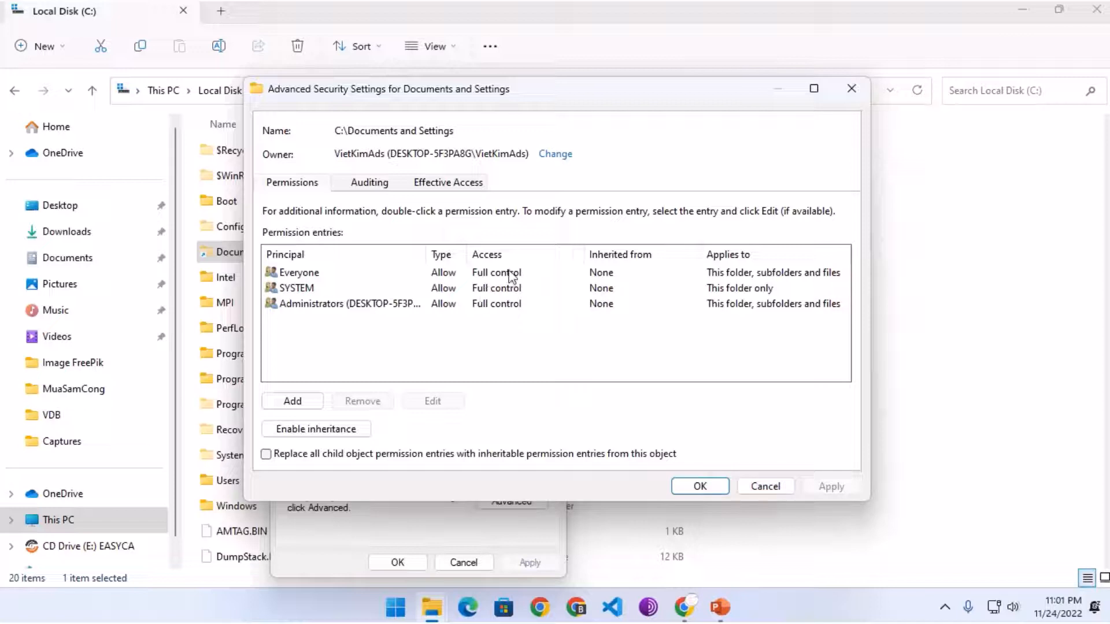
{"action": "left_click", "coordinate": [700, 487]}
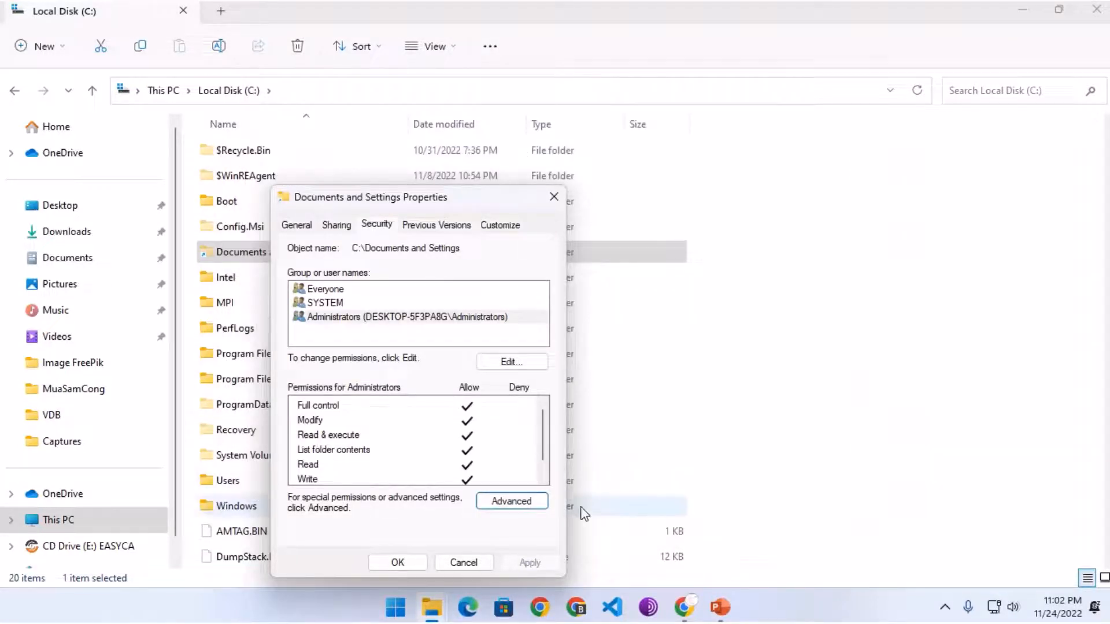
{"action": "left_click", "coordinate": [398, 562]}
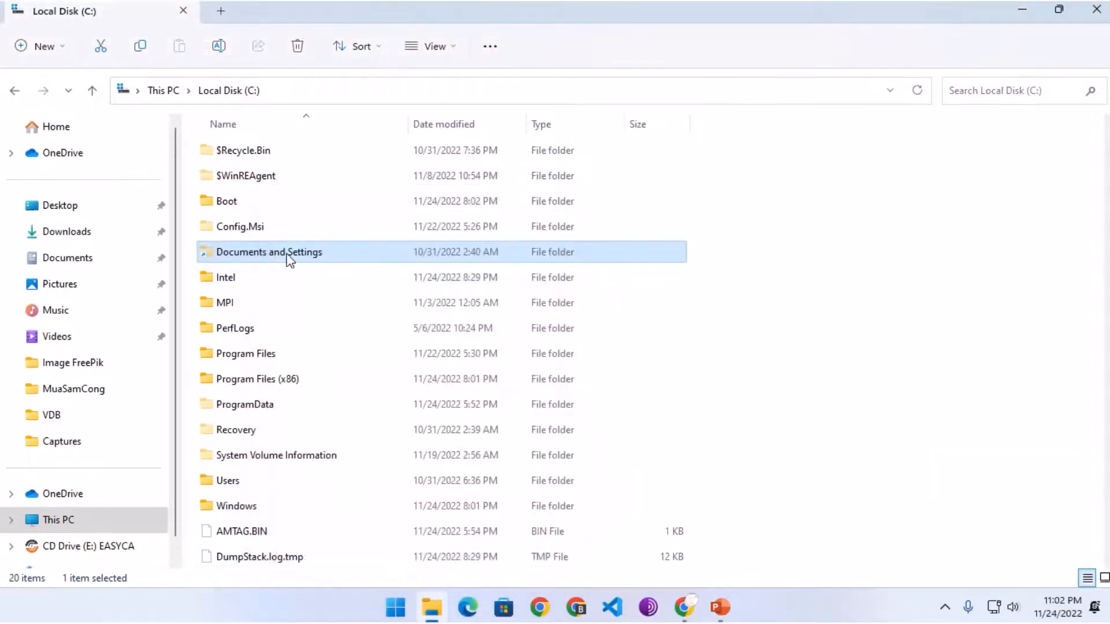
Open Documents and Settings and try to open the Cookies folder inside the user's profile folder
{"action": "double_click", "coordinate": [260, 253]}
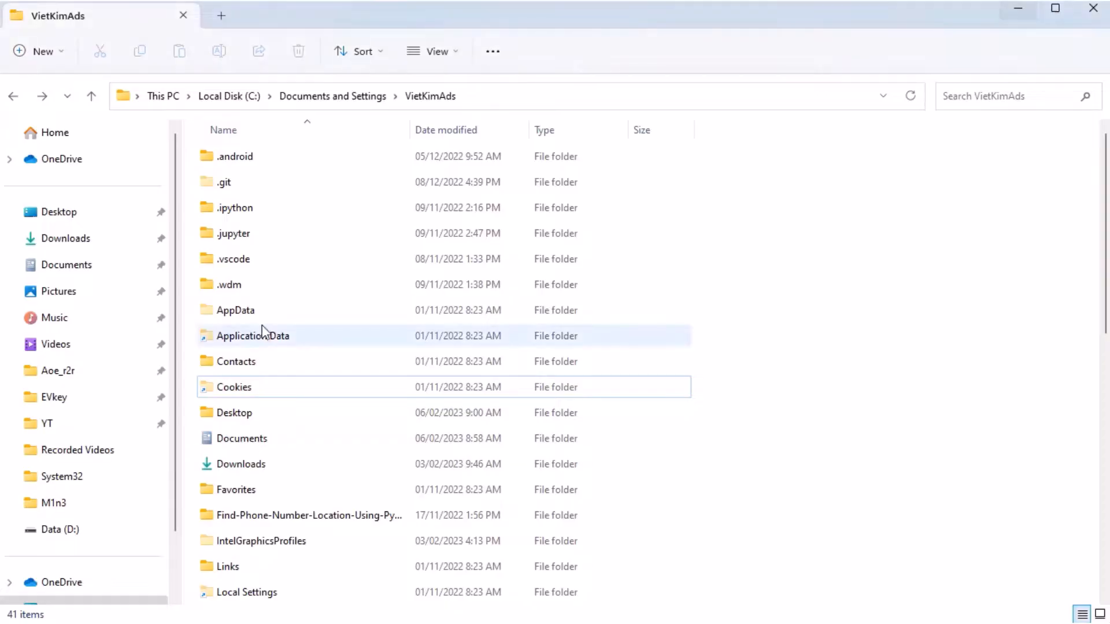
{"action": "double_click", "coordinate": [233, 390]}
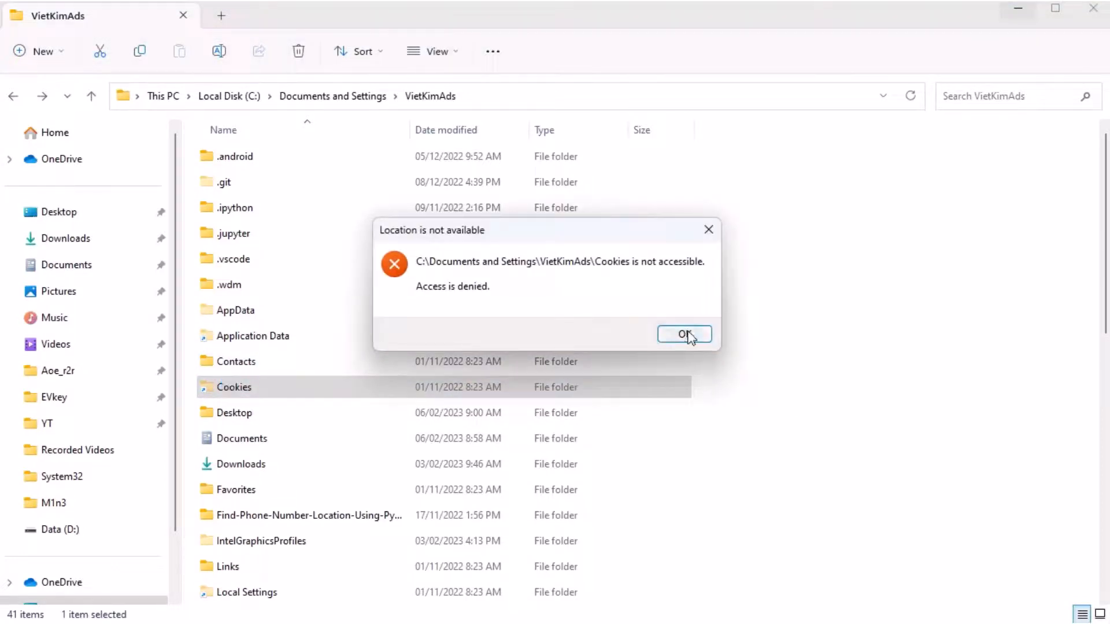
{"action": "left_click", "coordinate": [686, 335]}
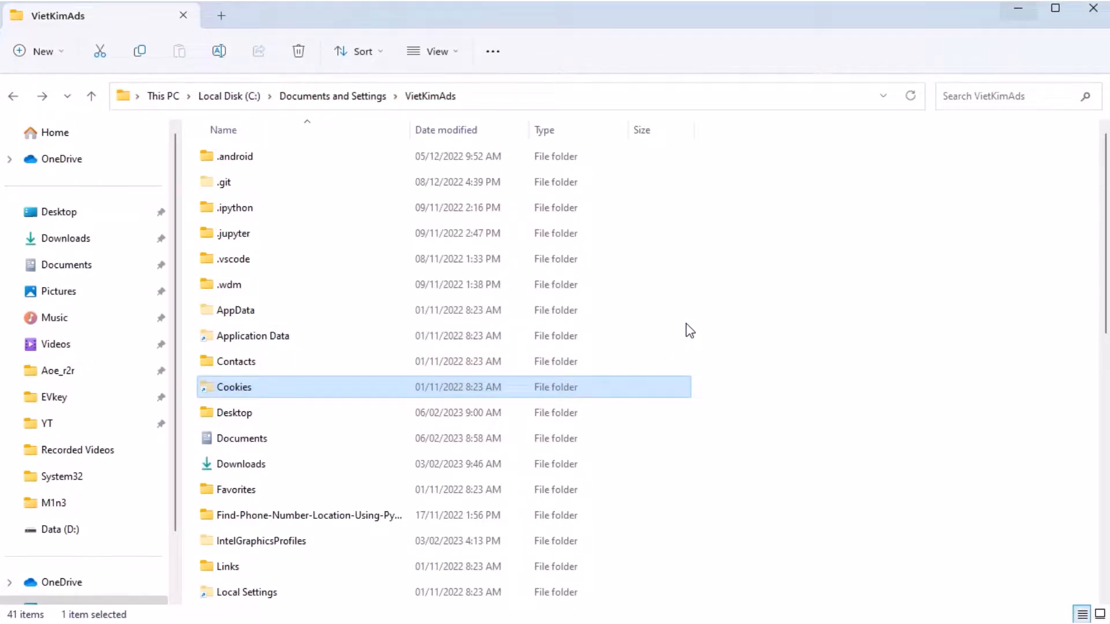
Search for cmd and launch Command Prompt as administrator
{"action": "key", "text": "super"}
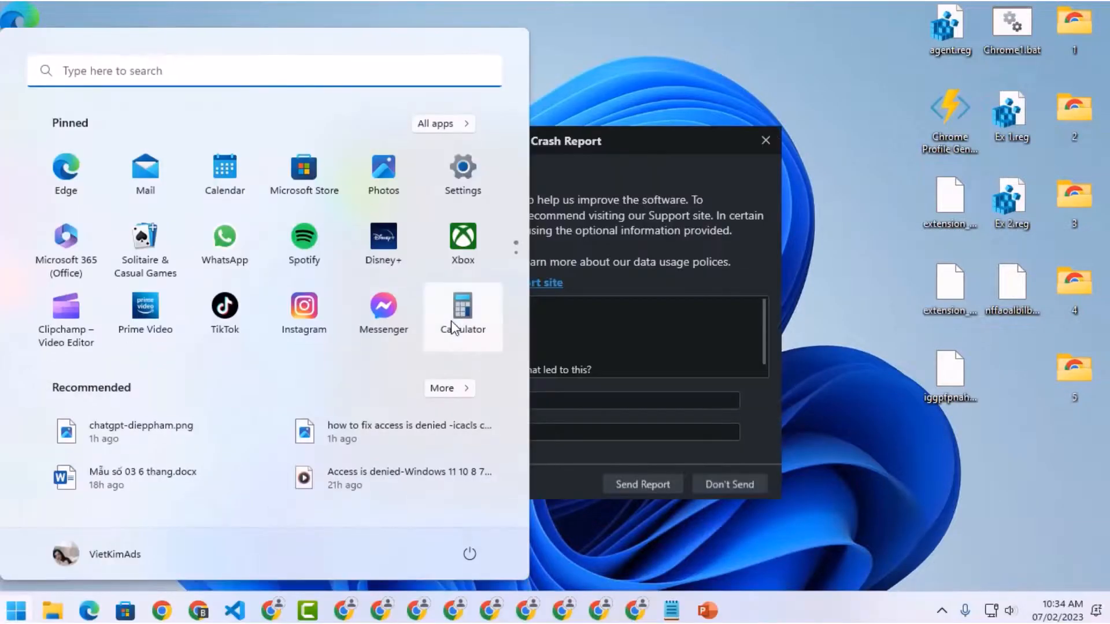
{"action": "type", "text": "cmd"}
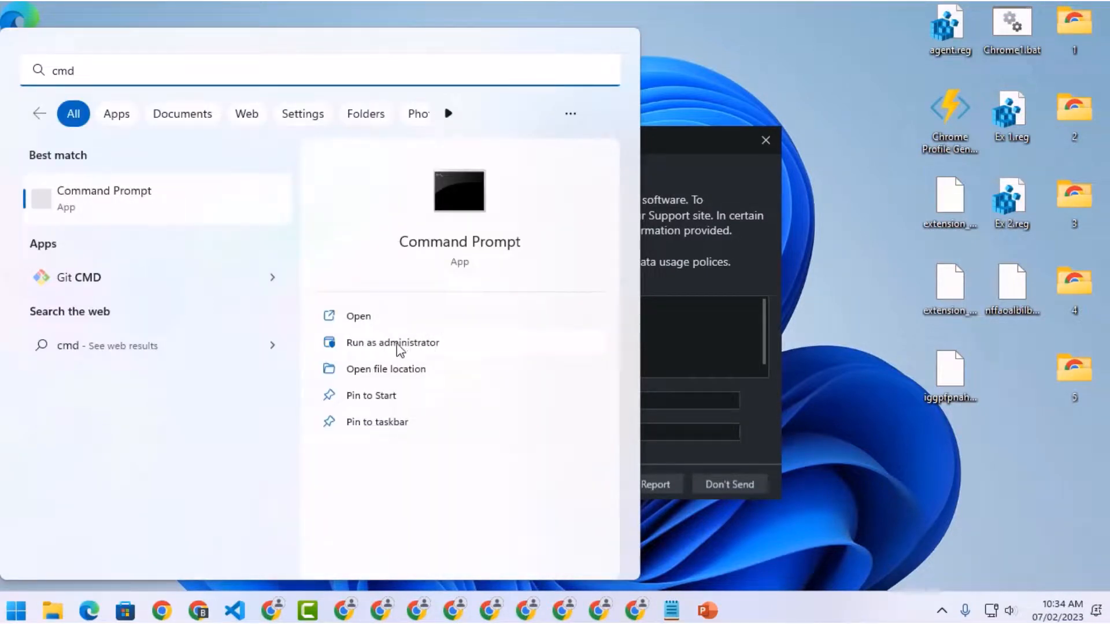
{"action": "left_click", "coordinate": [397, 344]}
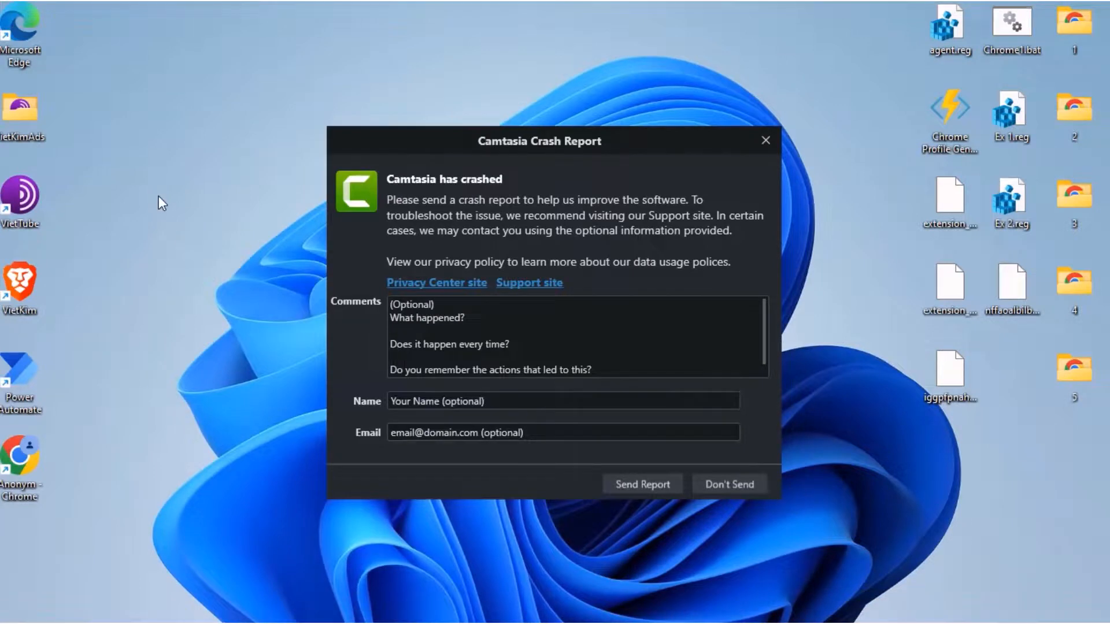